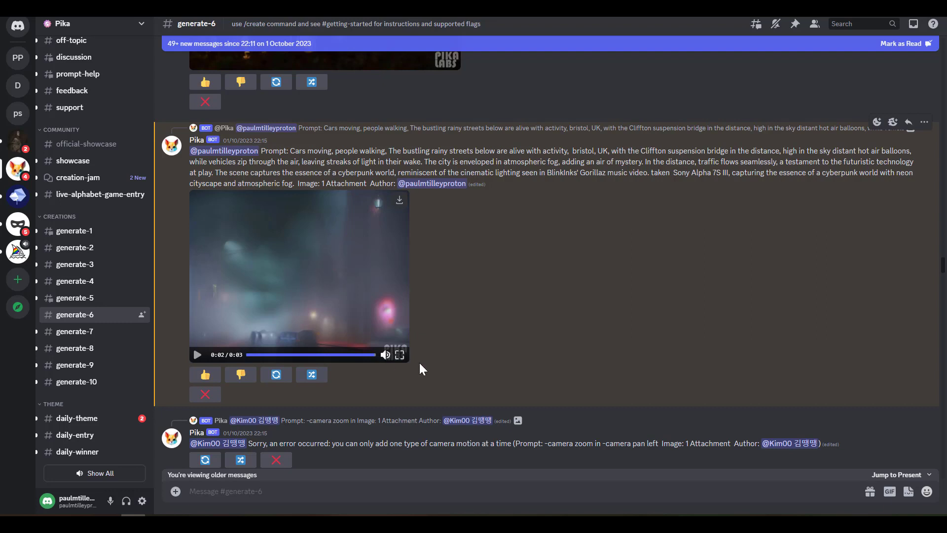
# Step: Play the generated video of the rainy cyberpunk Bristol street
pyautogui.click(197, 355)
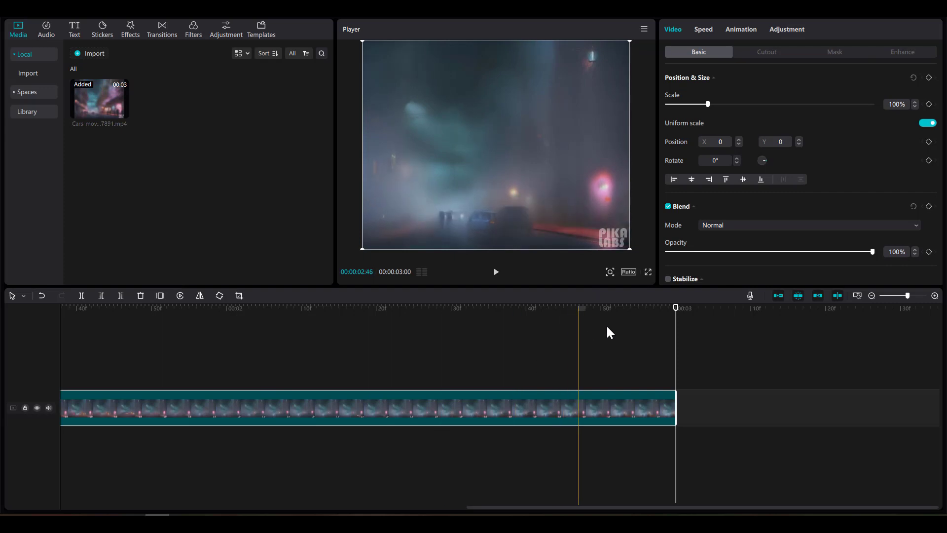
# Step: In CapCut, export the clip's last frame to the Desktop as a 1080P PNG still named still1
pyautogui.click(631, 308)
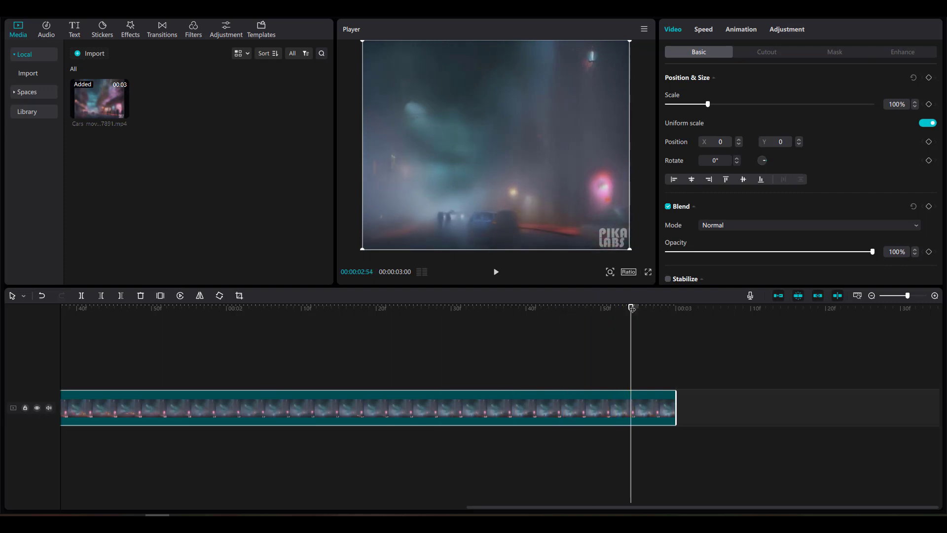
pyautogui.moveTo(632, 309); pyautogui.dragTo(717, 307)
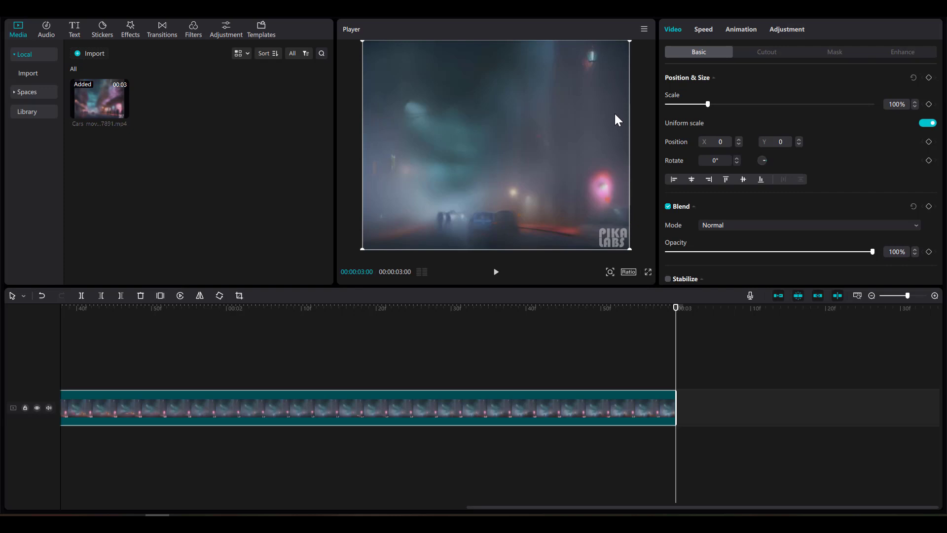
pyautogui.click(644, 29)
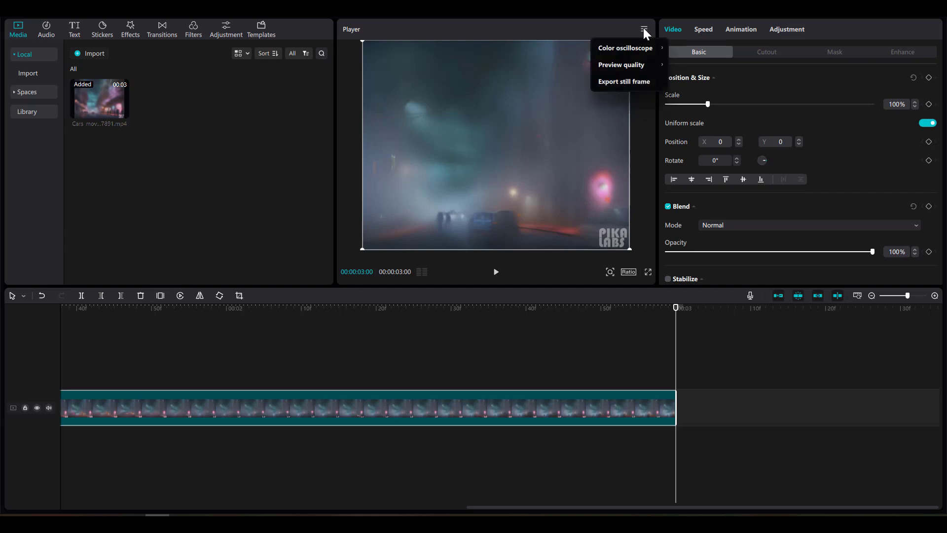
pyautogui.click(638, 81)
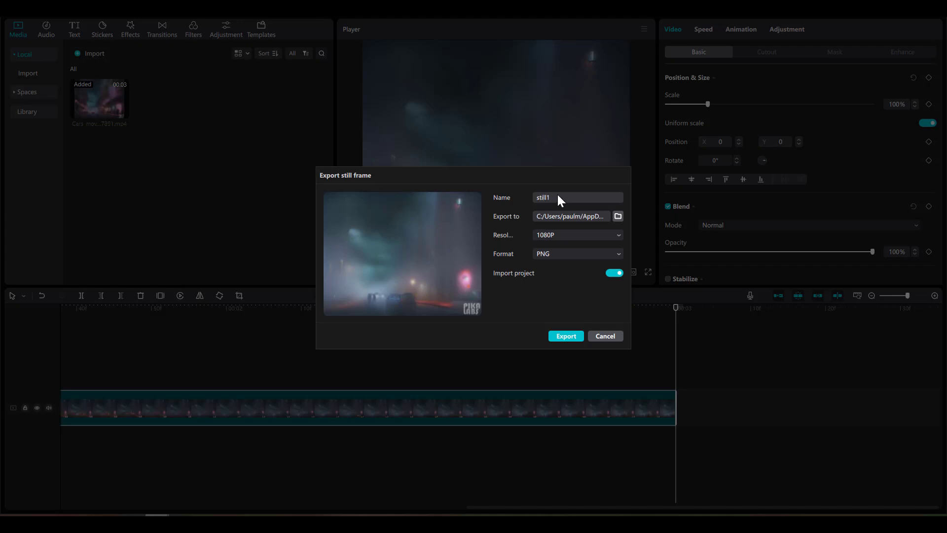
pyautogui.click(617, 216)
pyautogui.click(356, 244)
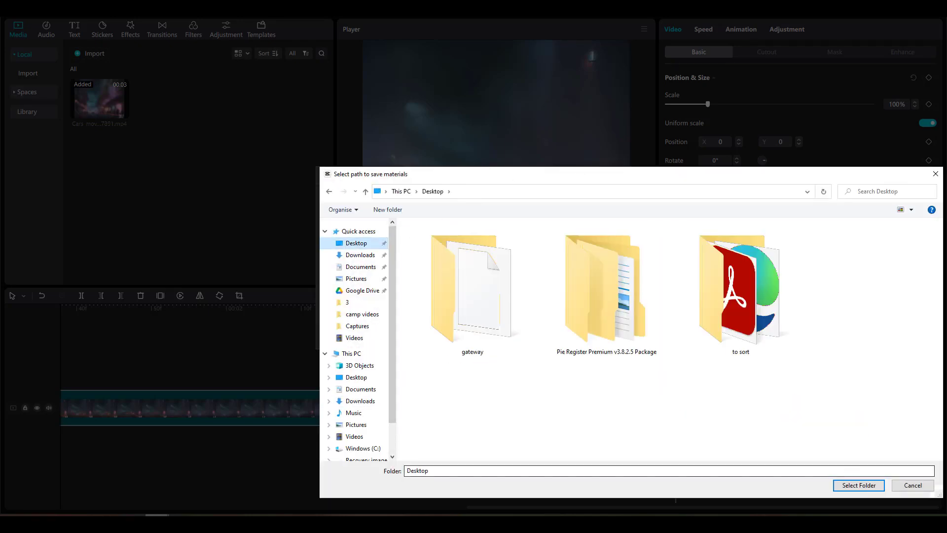
pyautogui.click(858, 485)
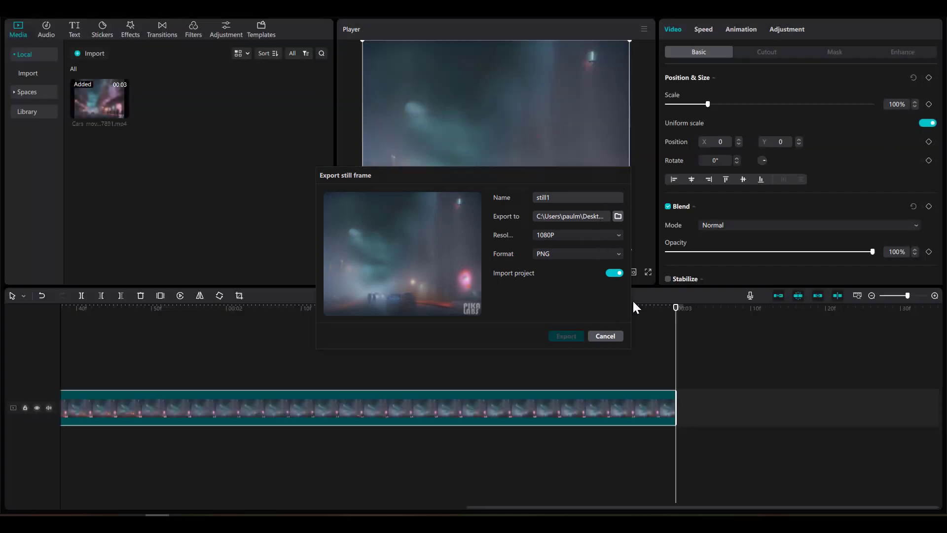
# Step: In Discord, start a /create command that reuses the full prompt text of the earlier Bristol street video
pyautogui.click(895, 9)
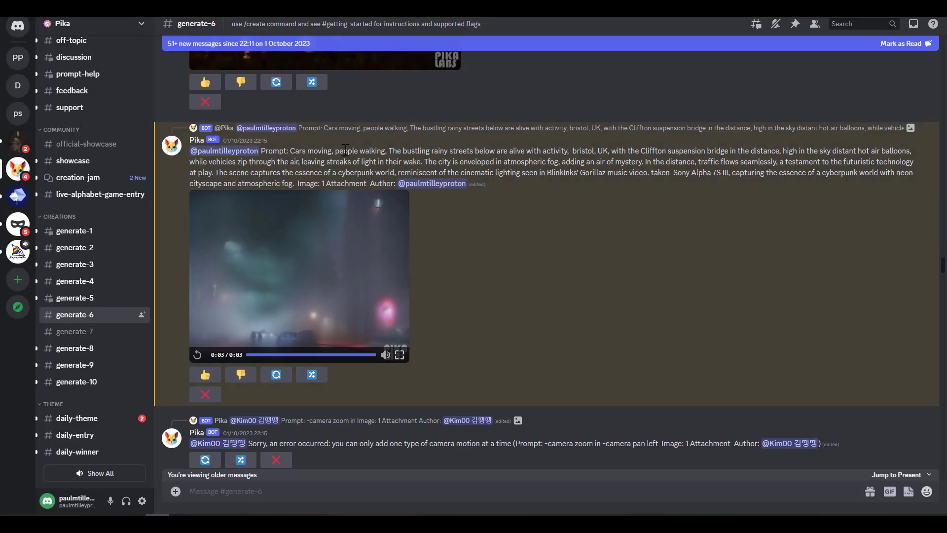
pyautogui.moveTo(261, 154); pyautogui.dragTo(294, 184)
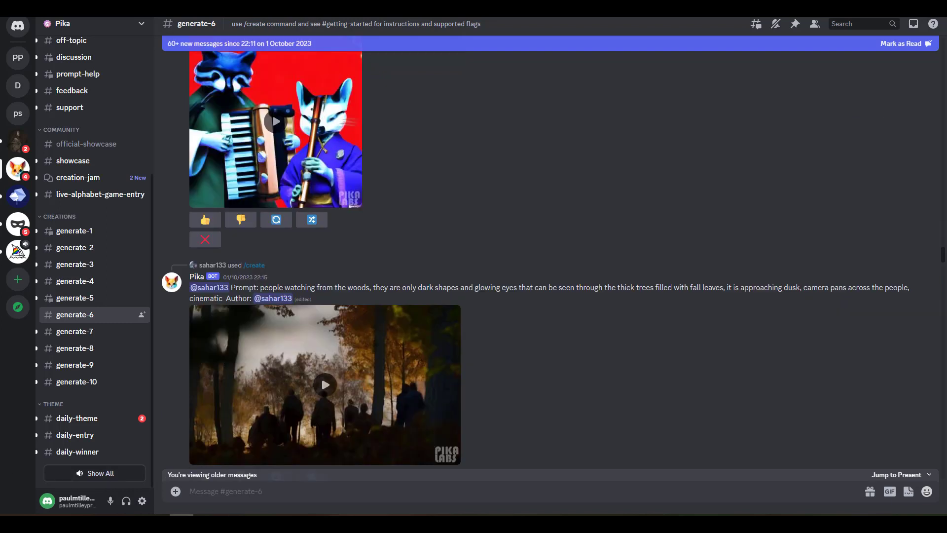
pyautogui.scroll(-10, 263, 471)
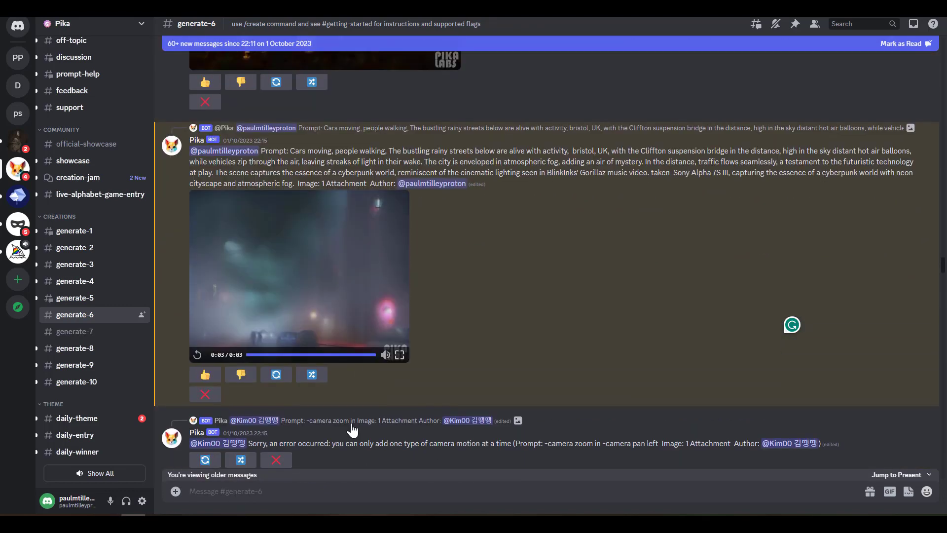
pyautogui.click(305, 485)
pyautogui.write('/cre')
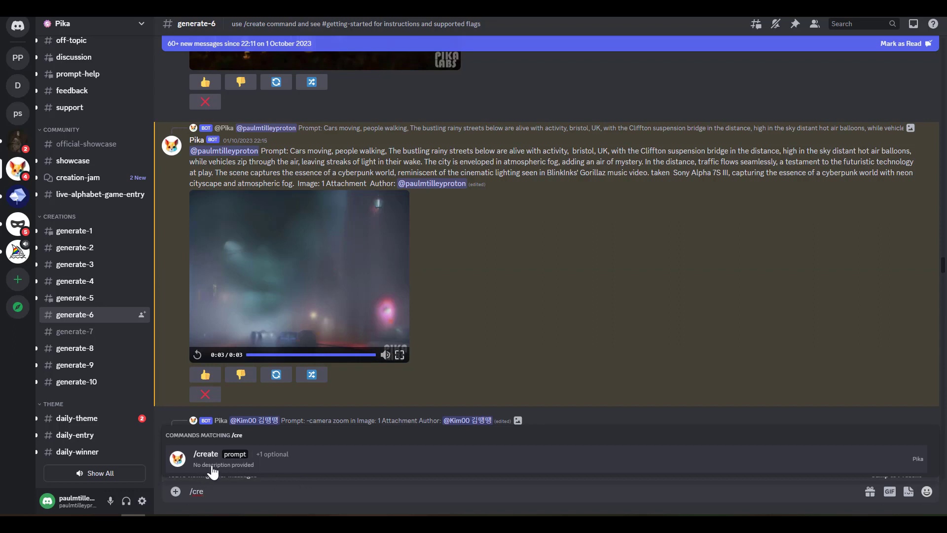
pyautogui.click(205, 454)
pyautogui.write("Prompt: Cars moving, people walking, The bustling rainy streets below are alive with activity,  bristol, UK, with the Cliffton suspension bridge in the distance, high in the sky distant hot air balloons, while vehicles zip through the air, leaving streaks of light in their wake. The city is enveloped in atmospheric fog, adding an air of mystery. In the distance, traffic flows seamlessly, a testament to the futuristic technology at play. The scene captures the essence of a cyberpunk world, reminiscent of the cinematic lighting seen in Blinkinks' Gorillaz music video. taken  Sony Alpha 7S III, capturing the essence of a cyberpunk world with neon cityscape and atmospheric fog.")
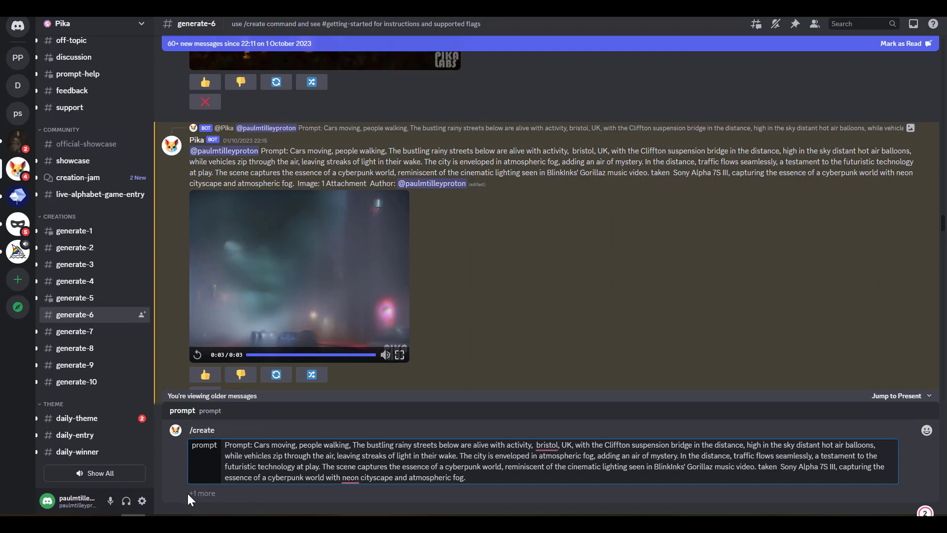
# Step: Add the optional image to the /create command and attach still1 from the Desktop
pyautogui.click(189, 493)
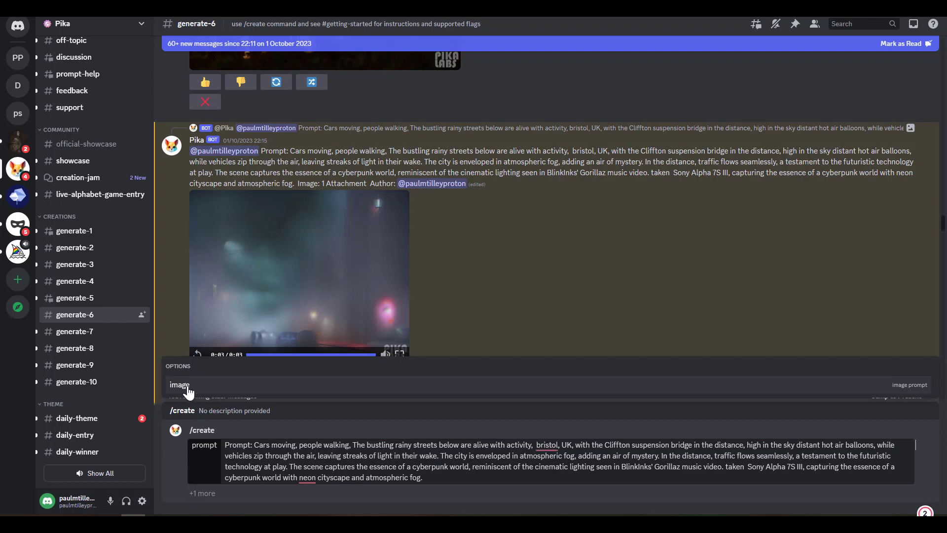
pyautogui.click(188, 390)
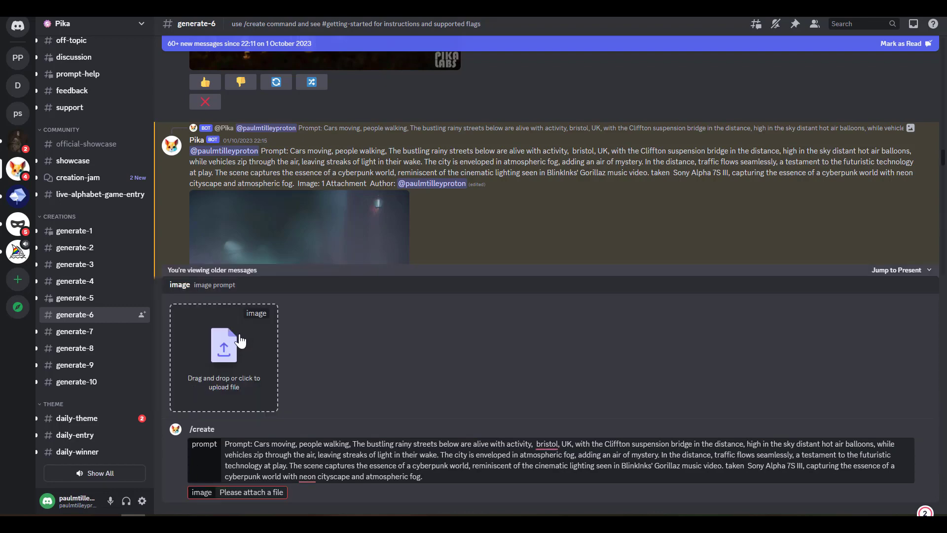
pyautogui.click(240, 341)
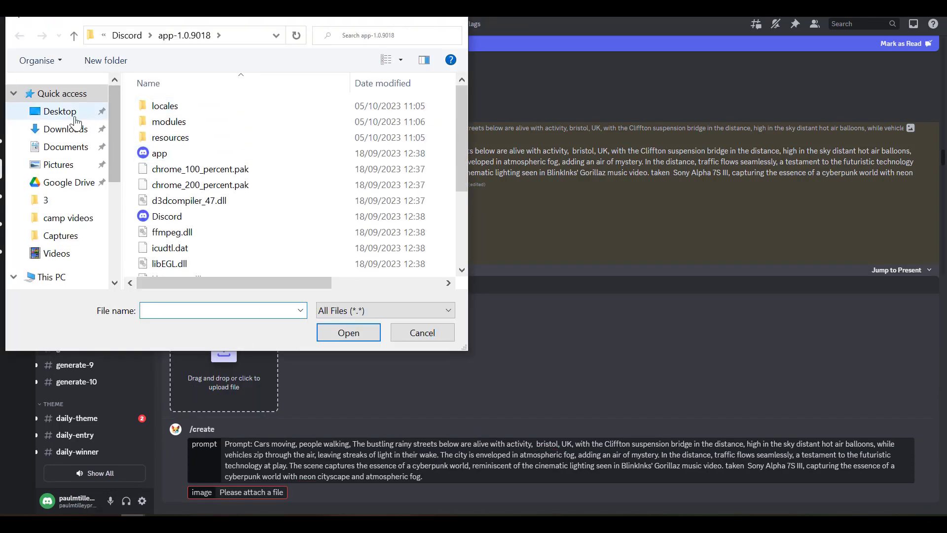
pyautogui.click(74, 116)
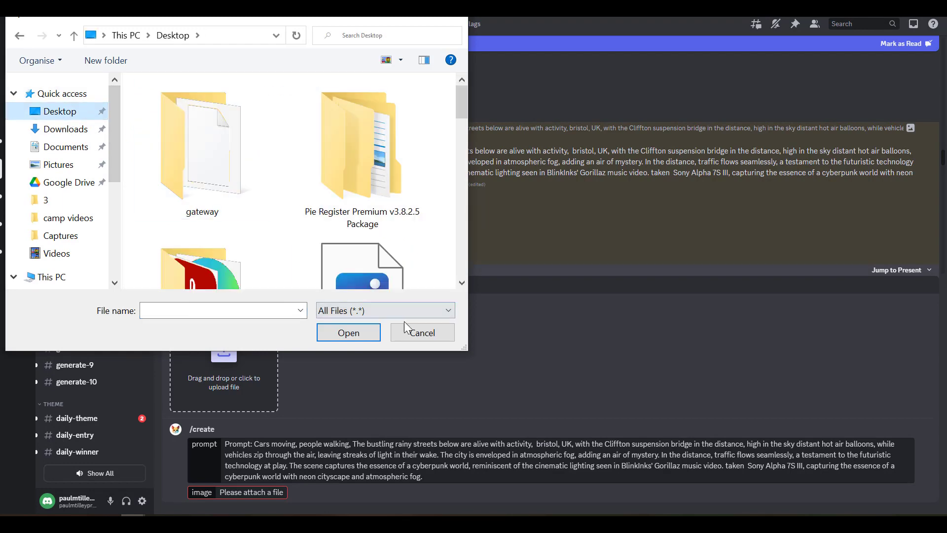
pyautogui.scroll(-5, 354, 163)
pyautogui.scroll(5, 349, 176)
pyautogui.scroll(-1, 349, 177)
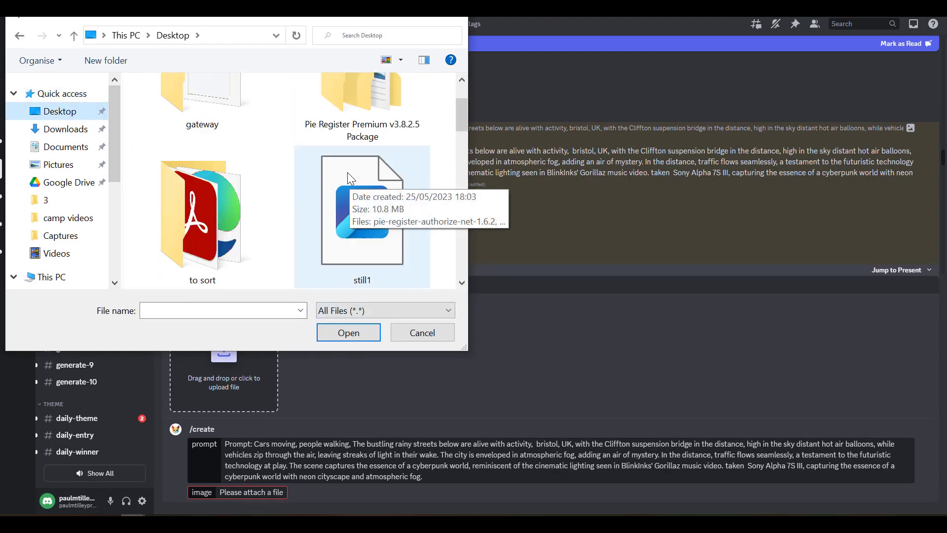
pyautogui.scroll(-5, 360, 163)
pyautogui.scroll(5, 369, 145)
pyautogui.scroll(-1, 360, 246)
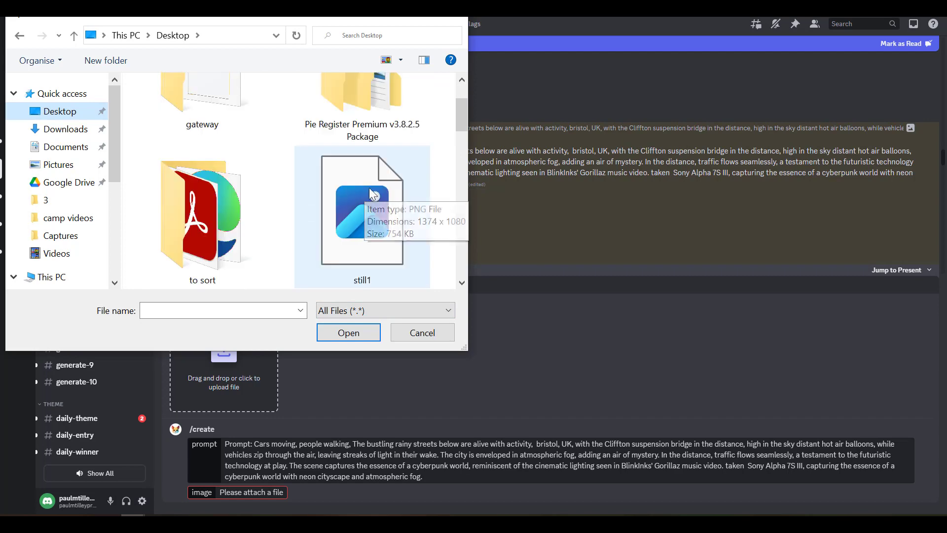
pyautogui.doubleClick(365, 199)
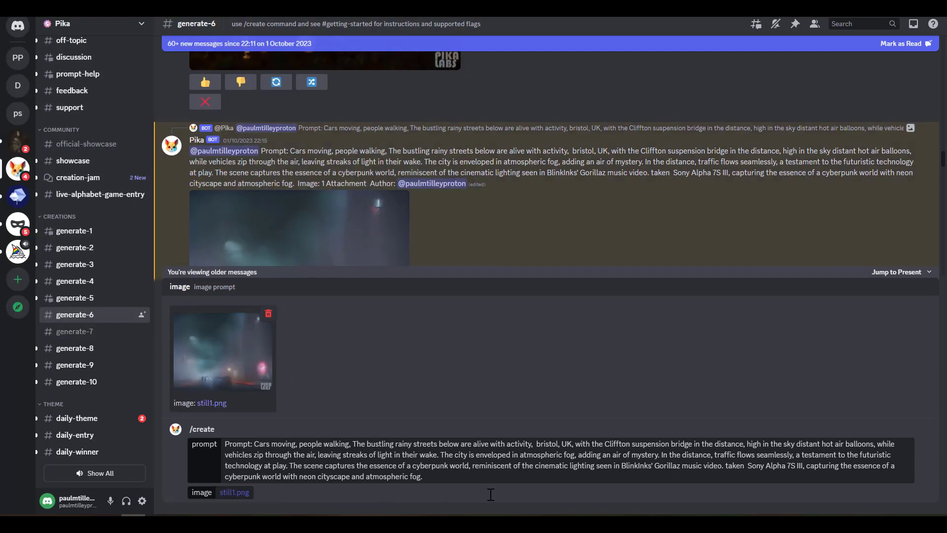
# Step: Submit the /create command and download the newly generated video
pyautogui.click(429, 481)
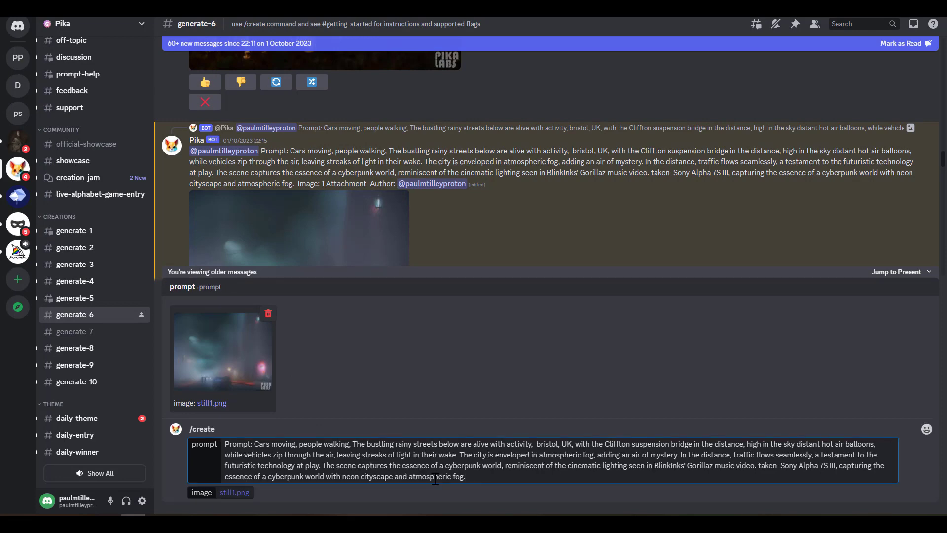
pyautogui.press('Return')
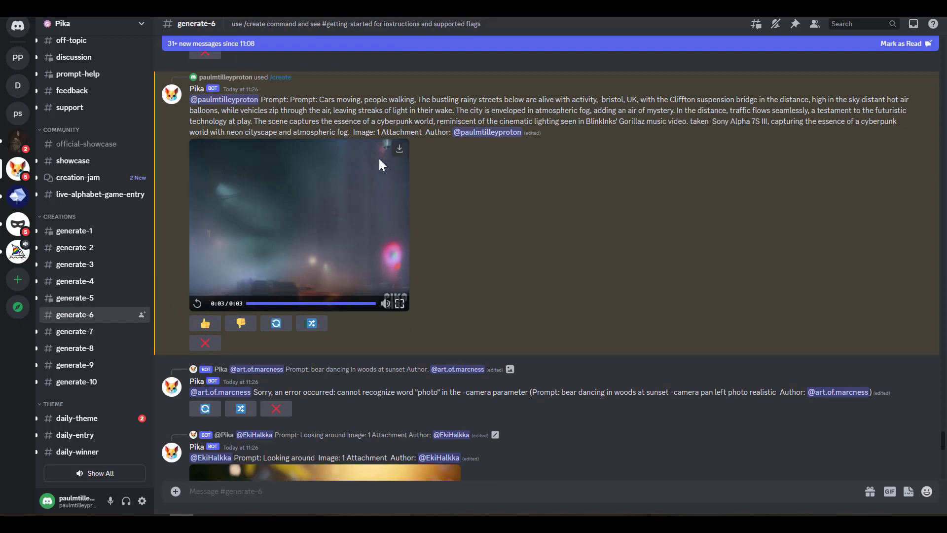
pyautogui.click(400, 149)
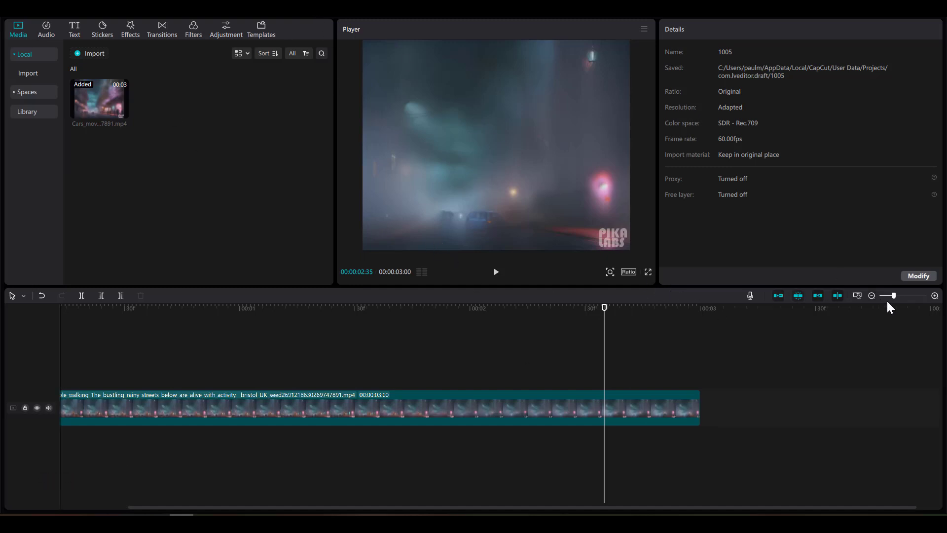
# Step: In CapCut, import the downloaded "Prompt__Cars_moving" video from the Desktop and place it directly after the first clip on the timeline
pyautogui.moveTo(891, 295); pyautogui.dragTo(883, 295)
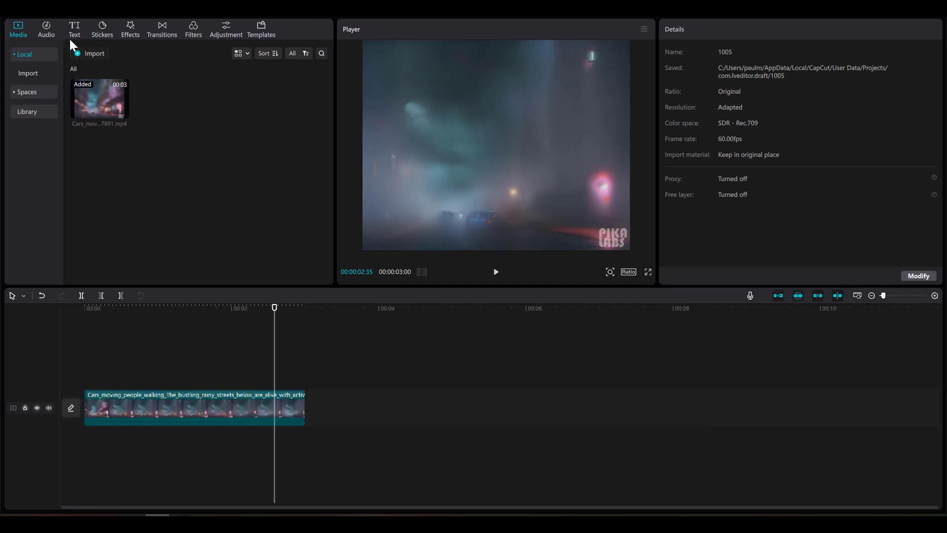
pyautogui.click(93, 53)
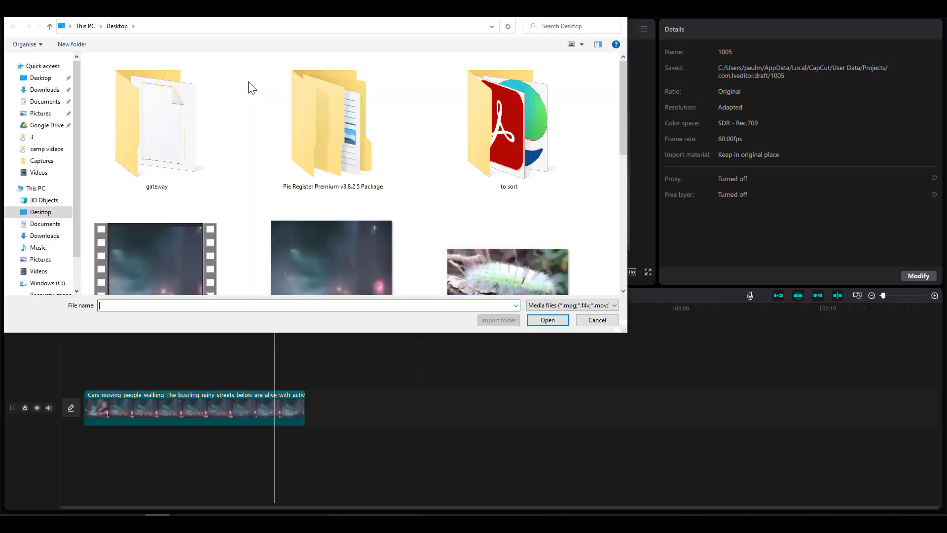
pyautogui.scroll(-1, 256, 177)
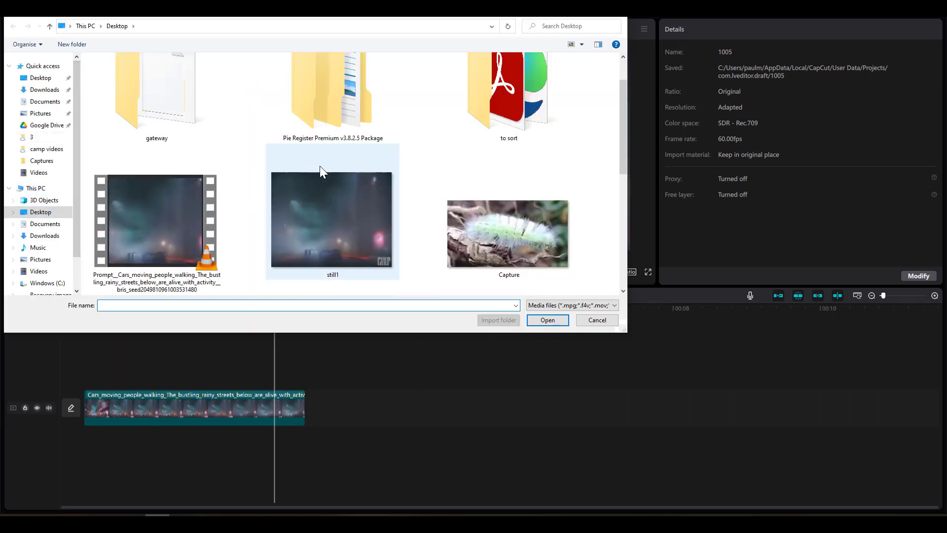
pyautogui.doubleClick(141, 209)
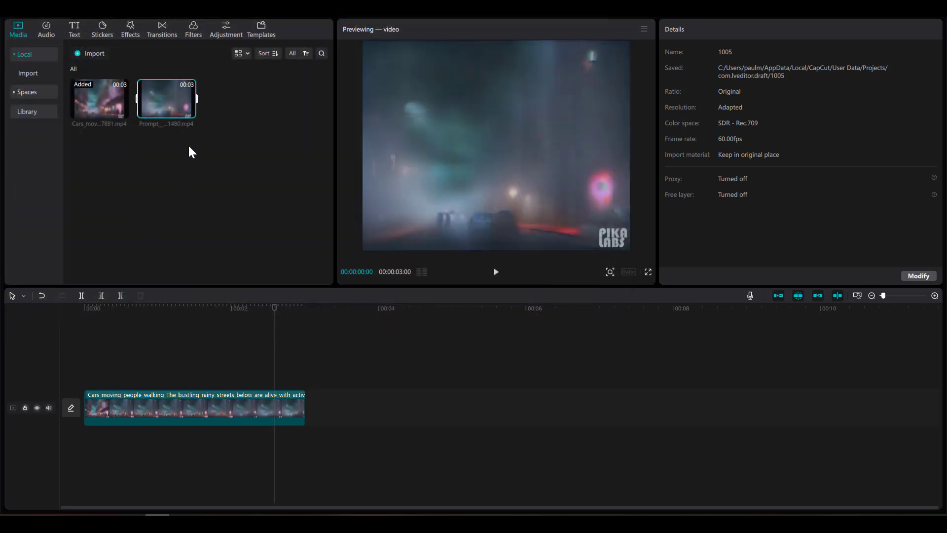
pyautogui.moveTo(167, 99); pyautogui.dragTo(306, 407)
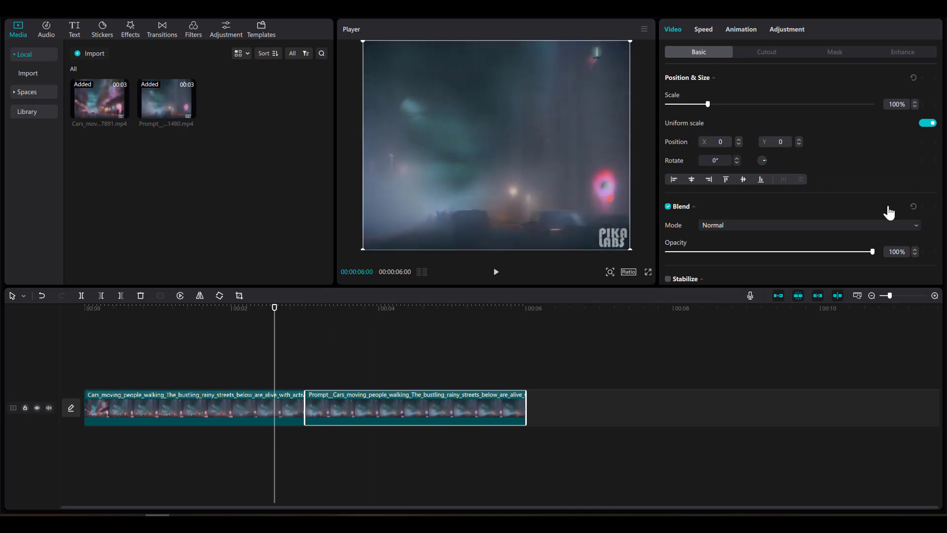
# Step: Play back the join between the two clips several times to check how smoothly the motion continues
pyautogui.click(896, 296)
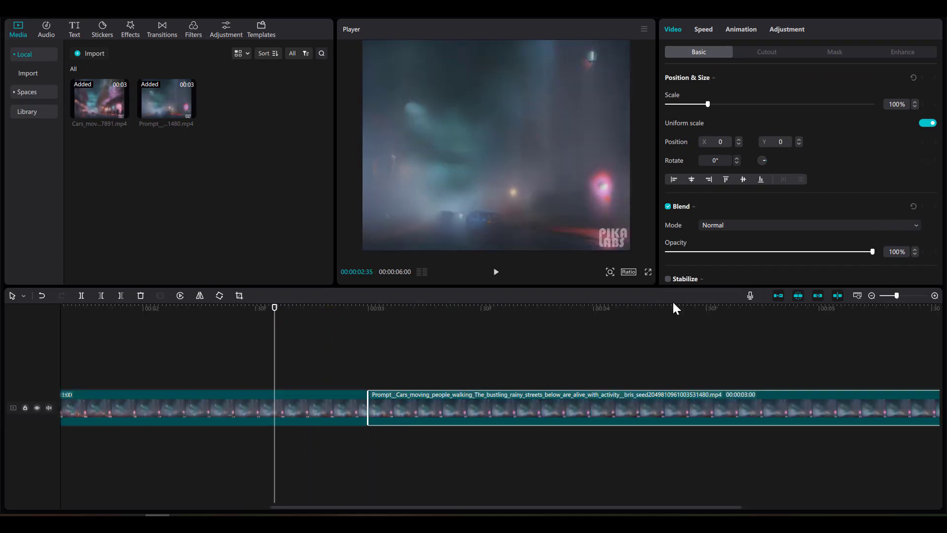
pyautogui.click(905, 295)
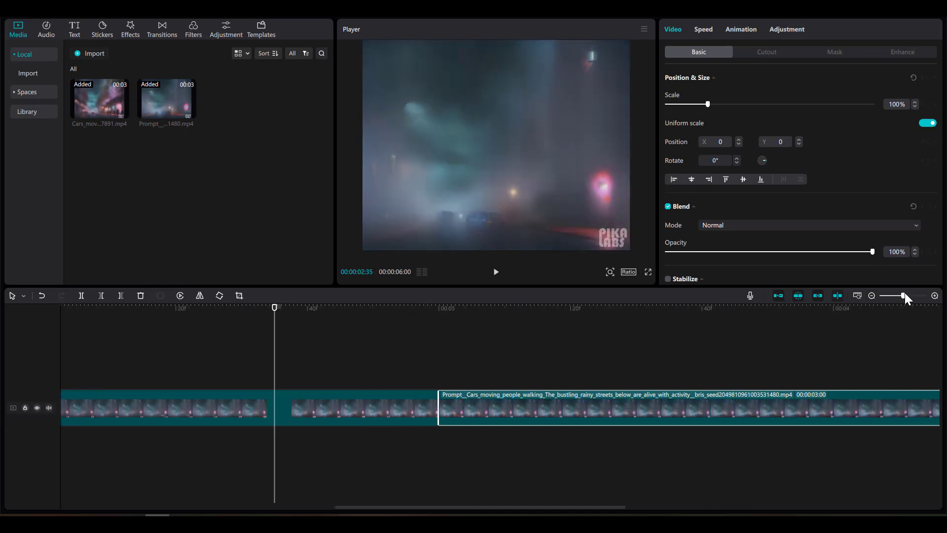
pyautogui.click(431, 307)
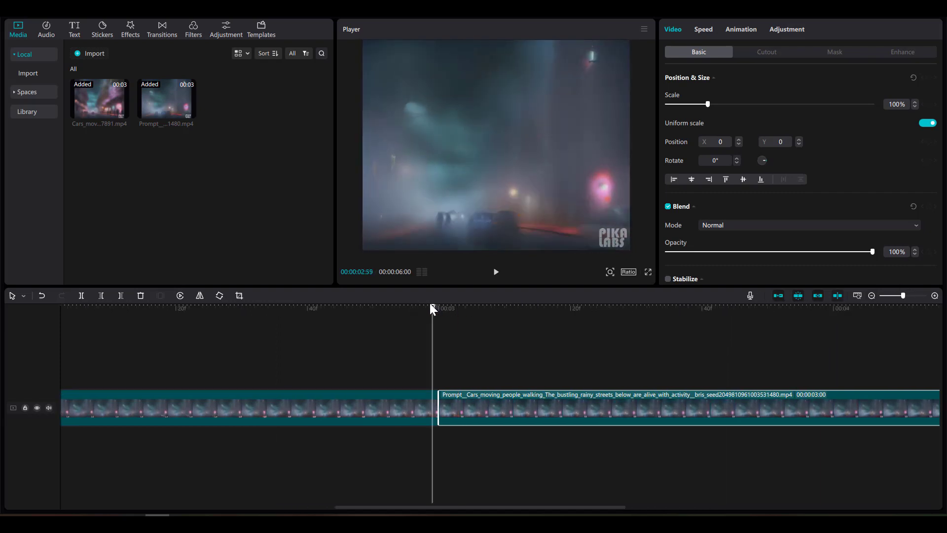
pyautogui.click(497, 272)
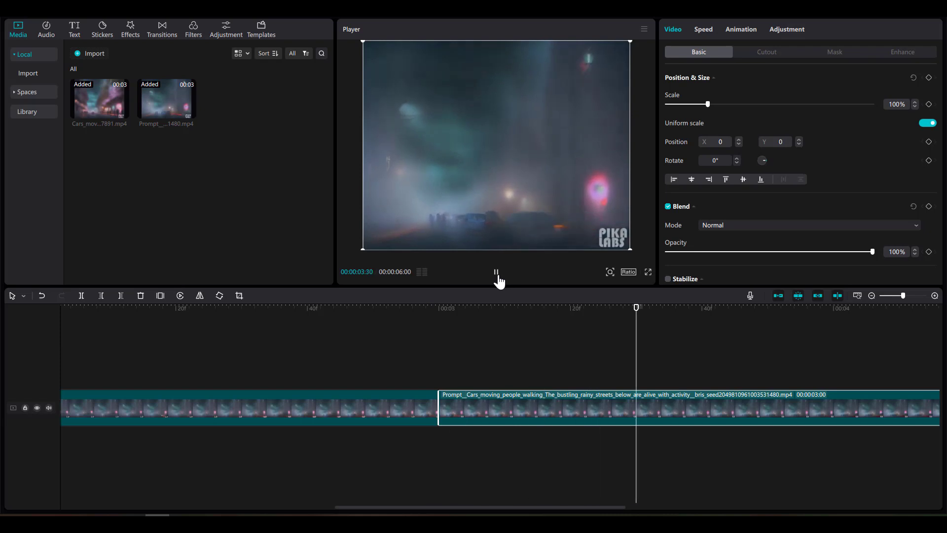
pyautogui.click(497, 272)
pyautogui.moveTo(426, 307); pyautogui.dragTo(340, 307)
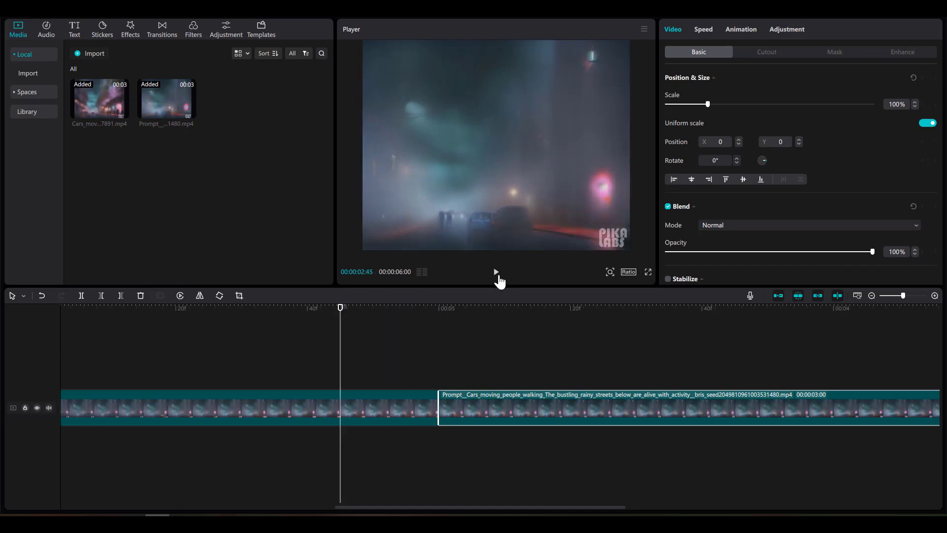
pyautogui.click(497, 273)
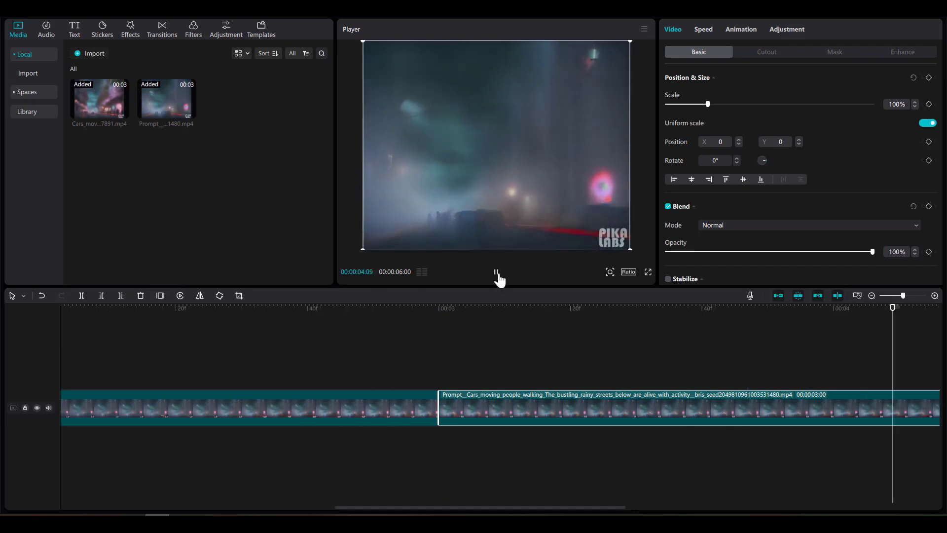
pyautogui.click(347, 347)
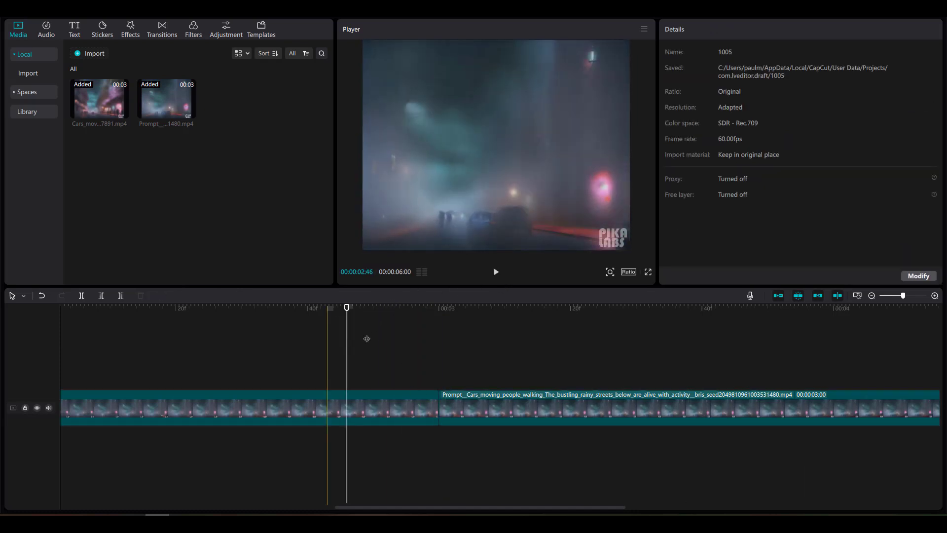
pyautogui.click(496, 273)
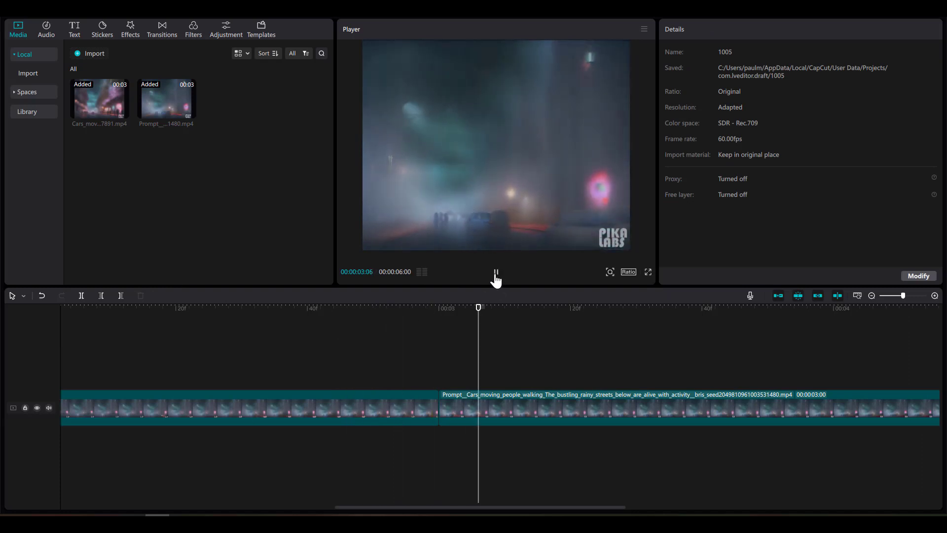
pyautogui.press('space')
pyautogui.click(392, 308)
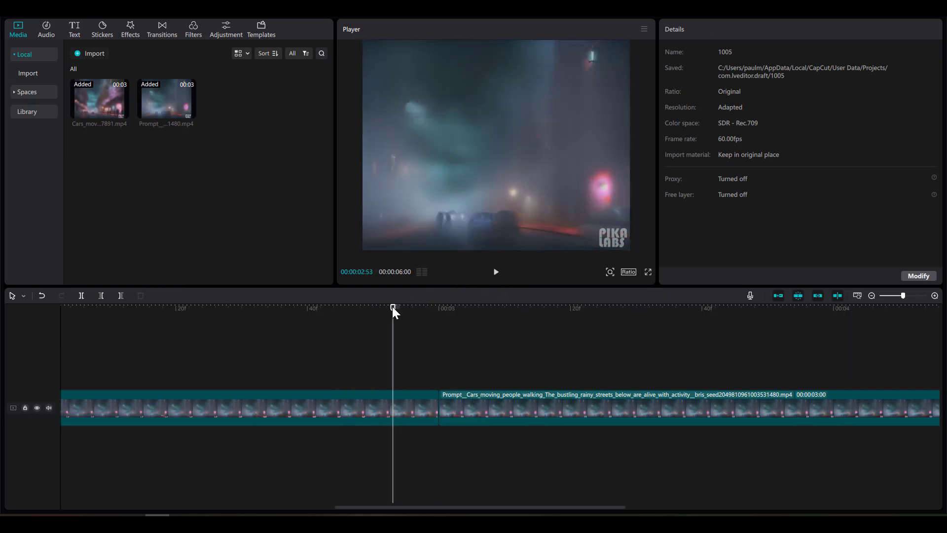
pyautogui.click(354, 310)
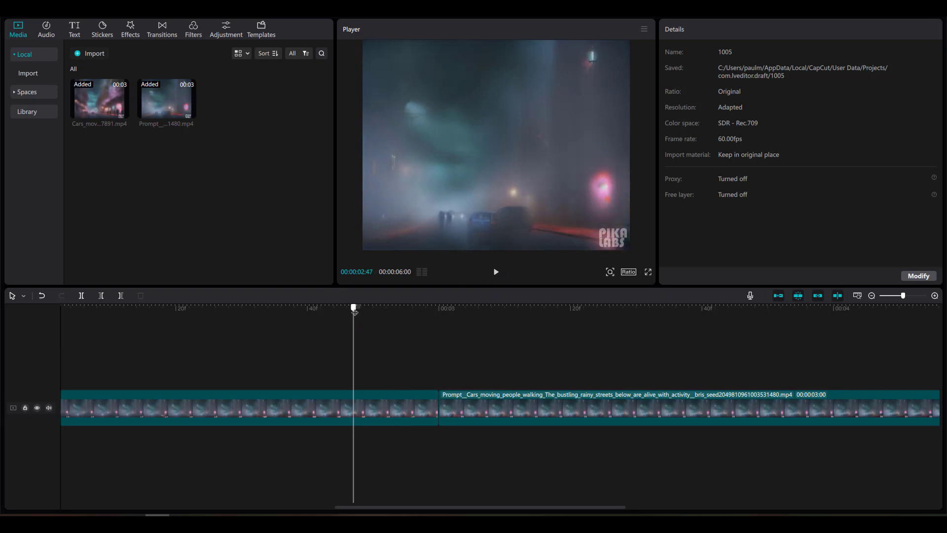
pyautogui.click(497, 274)
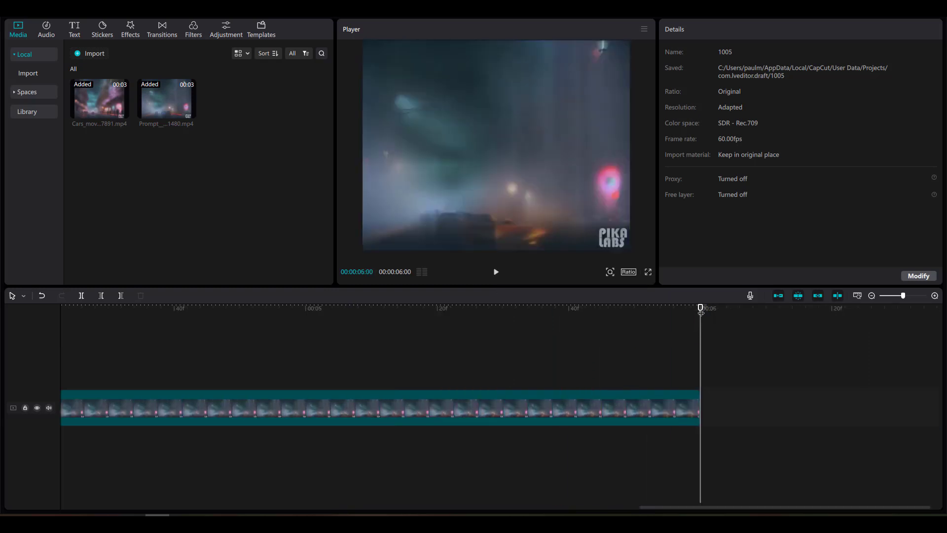
# Step: Play the combined sequence from the beginning of the timeline
pyautogui.moveTo(702, 327); pyautogui.dragTo(2, 256)
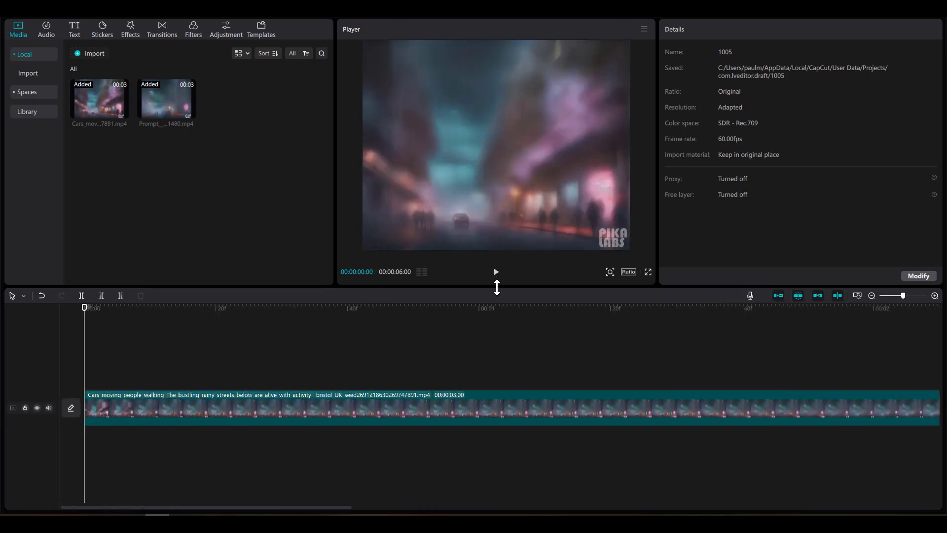
pyautogui.click(497, 278)
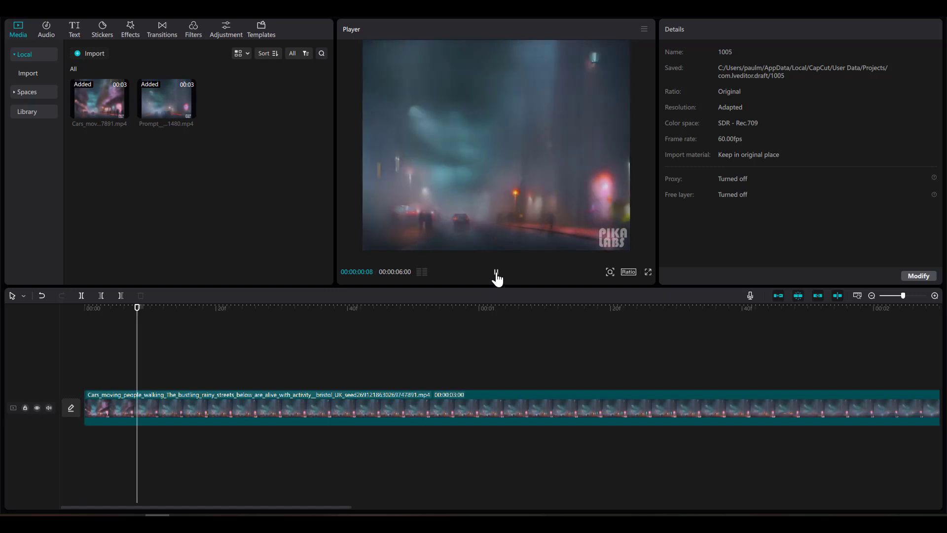